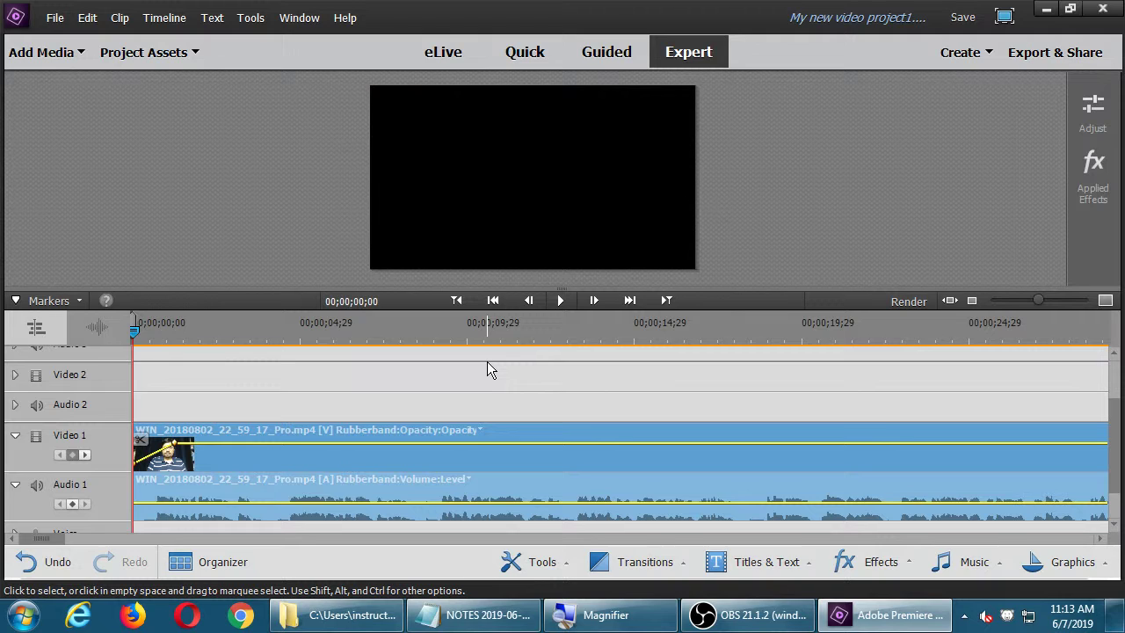
Preview the clip's opening, return to the start, and save the project.
key("space")
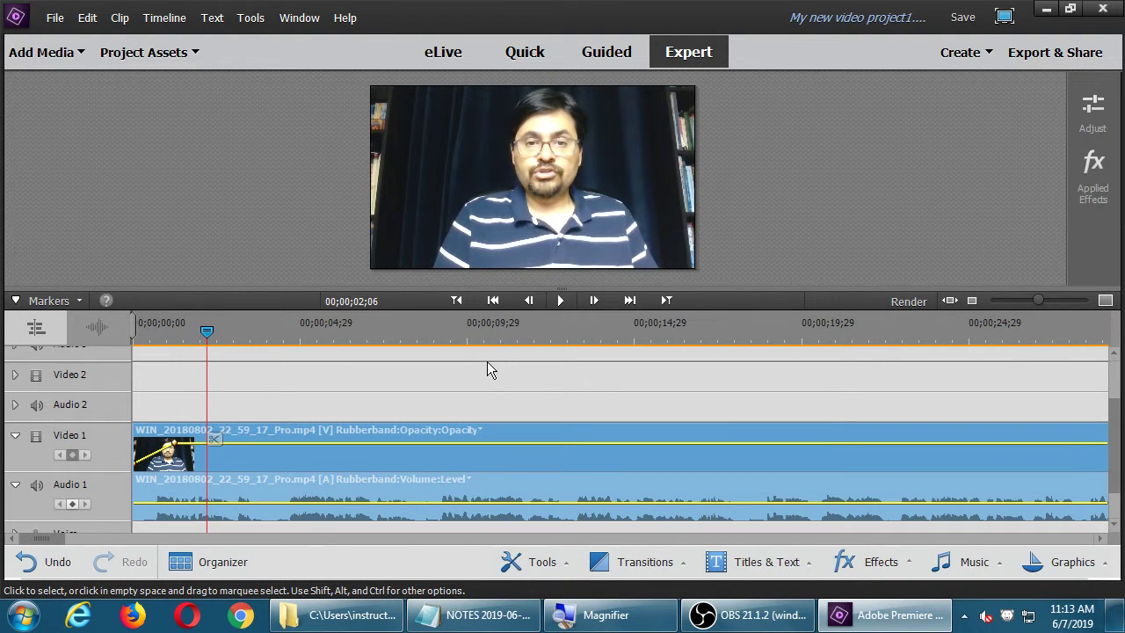
key("Home")
key("ctrl+s")
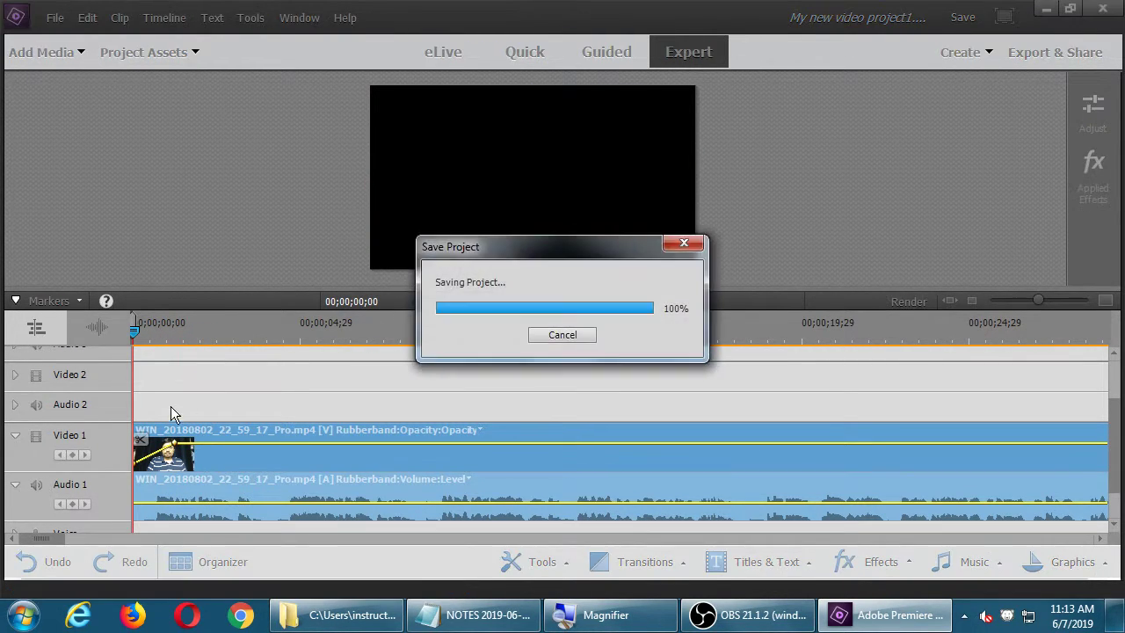
Try fade-in lengths ending at 00:00:03:12, then 00:00:02:17, previewing each.
left_click_drag(174, 447, 311, 443)
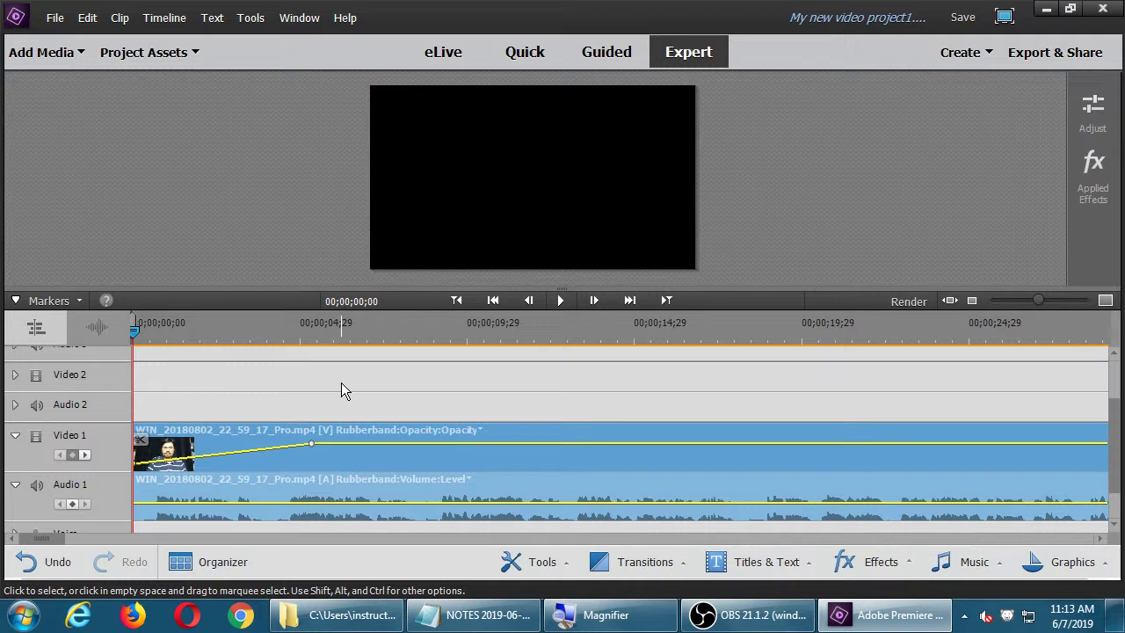
key("space")
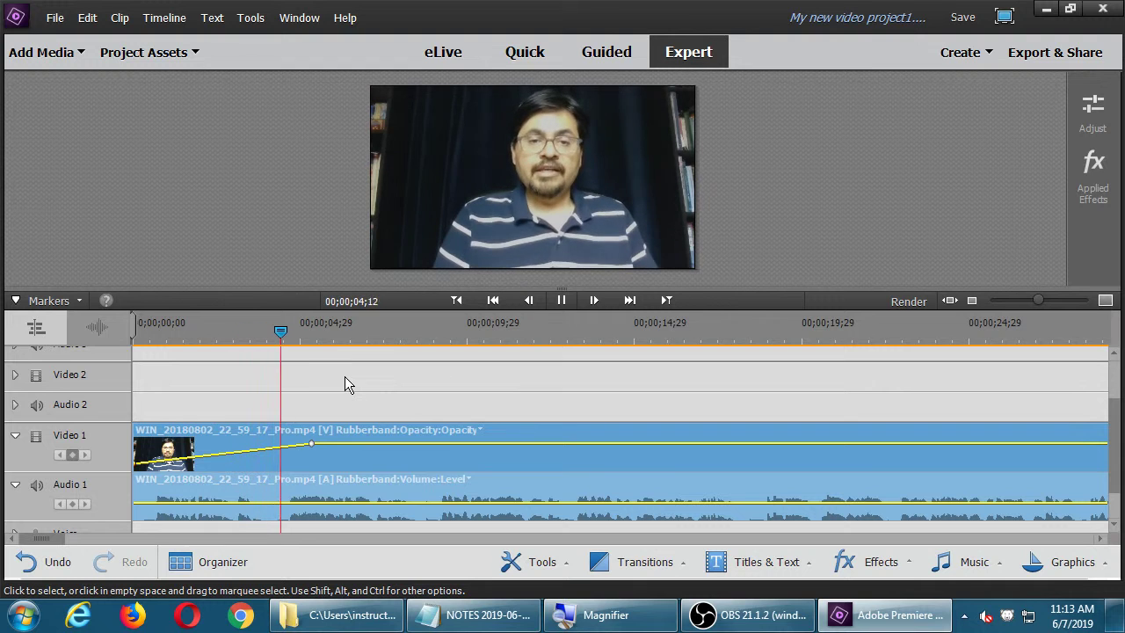
key("space")
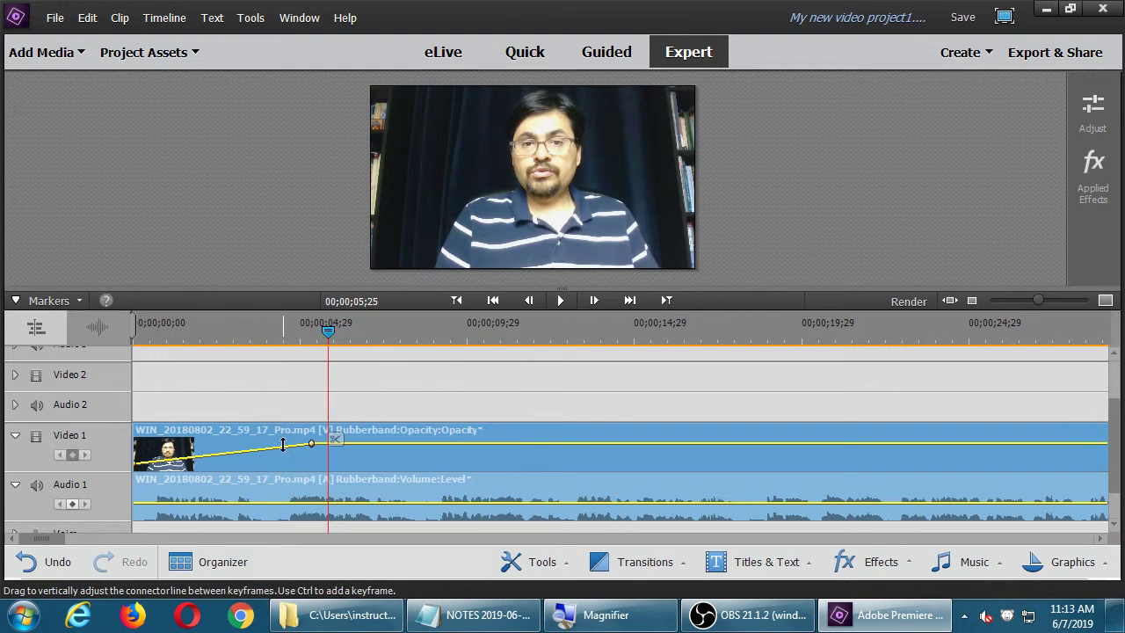
left_click_drag(312, 444, 147, 434)
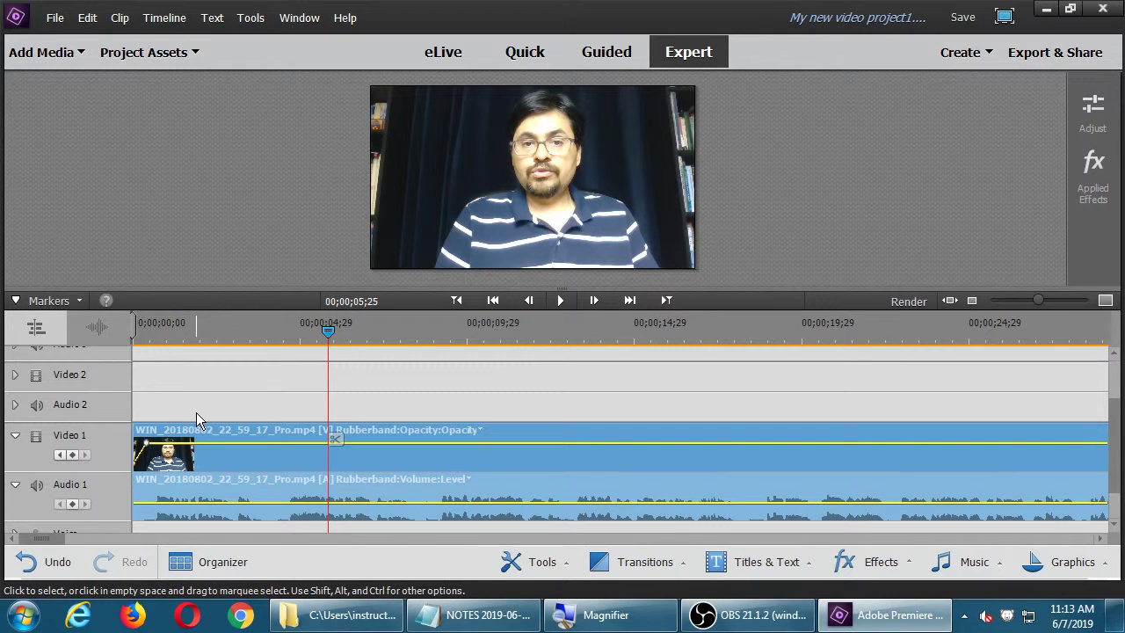
key("Home")
key("space")
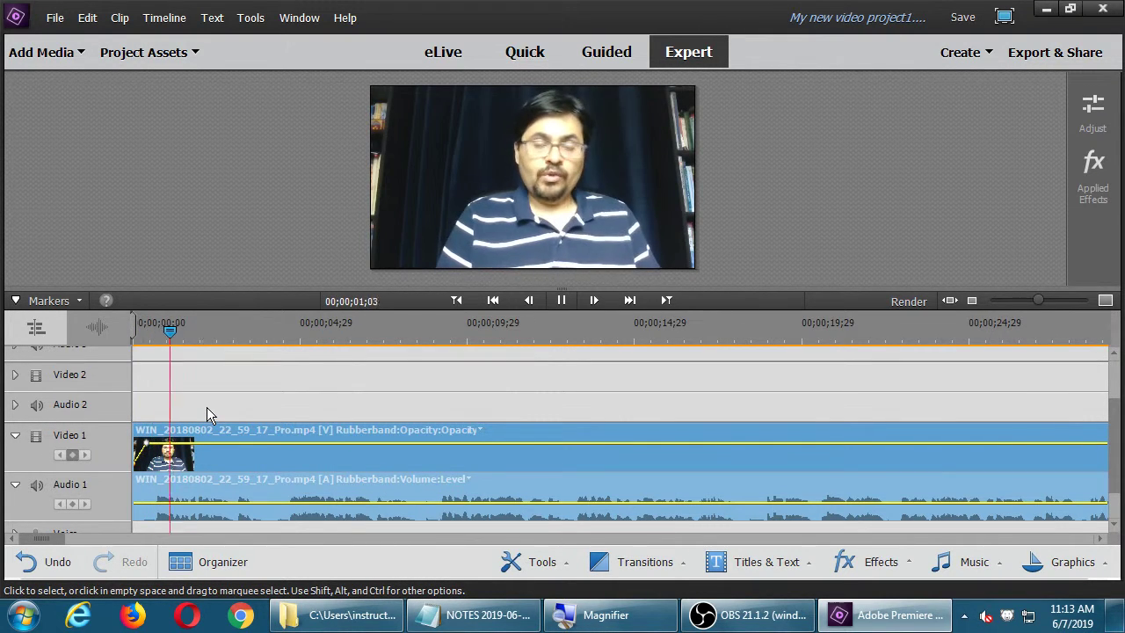
key("space")
Move the full-opacity keyframe to 00:00:00:21, preview it, and compare versions with undo/redo.
left_click_drag(148, 444, 169, 447)
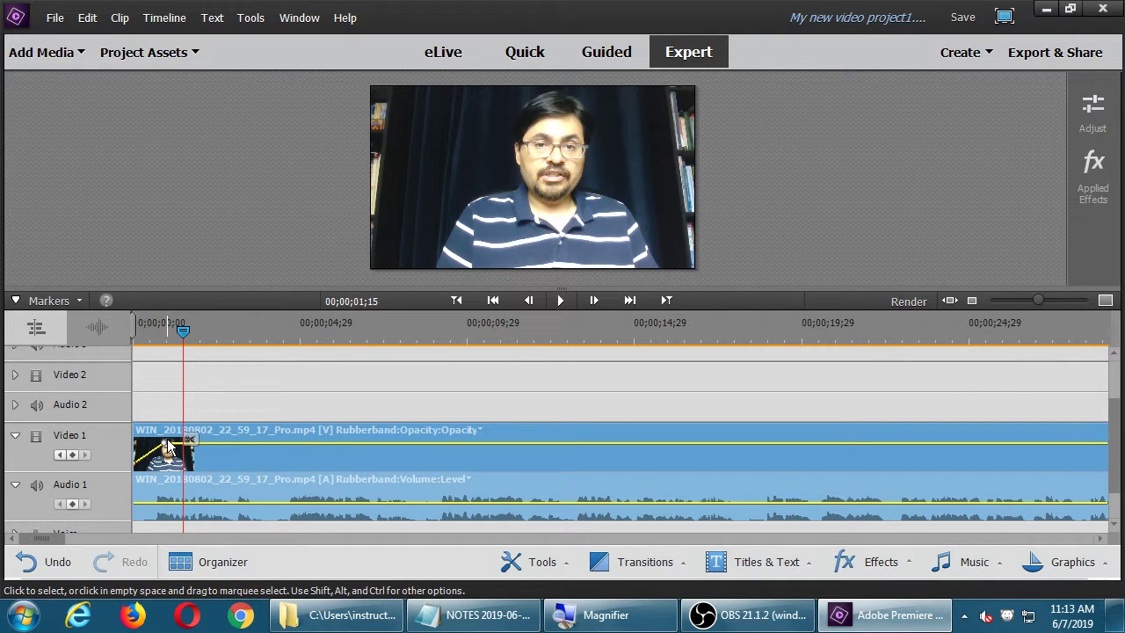
key("Home")
key("space")
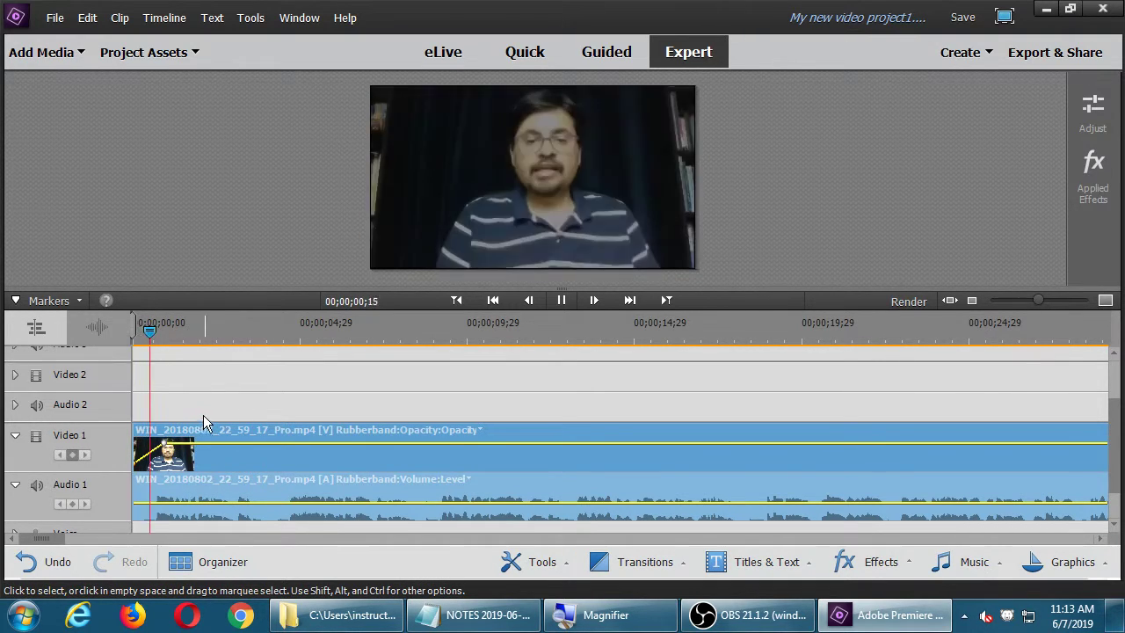
key("space")
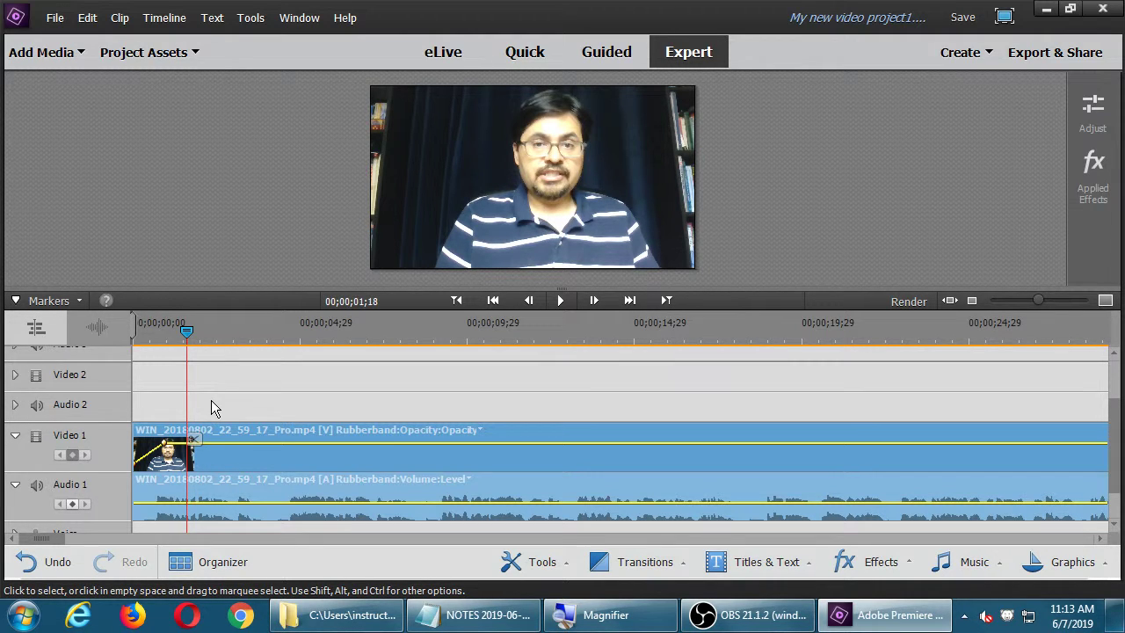
key("ctrl+z")
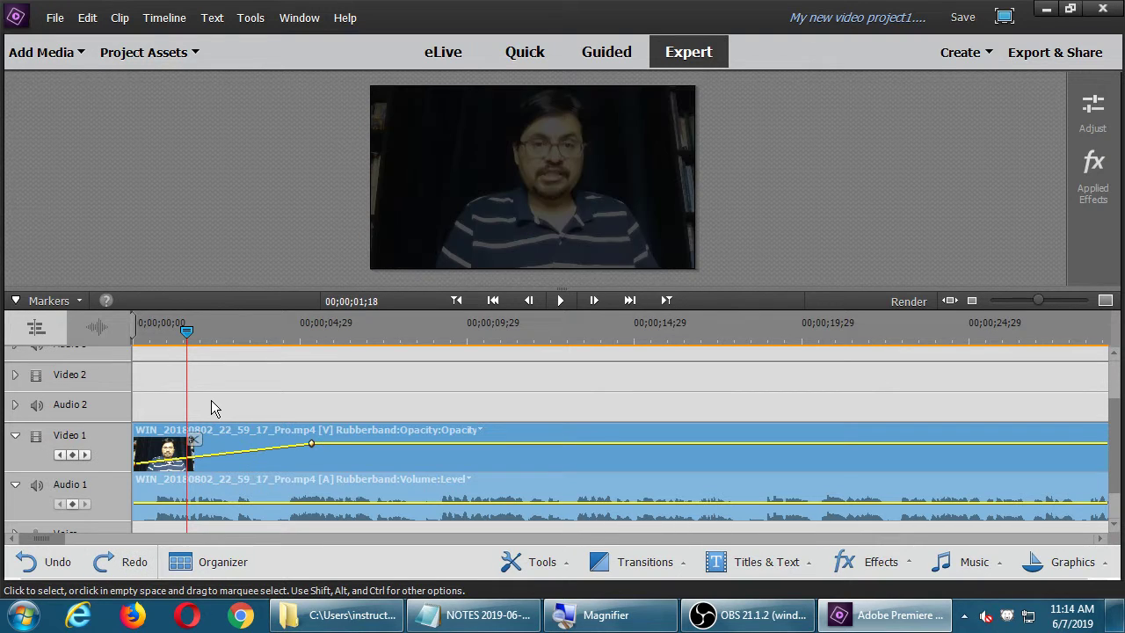
key("ctrl+shift+z")
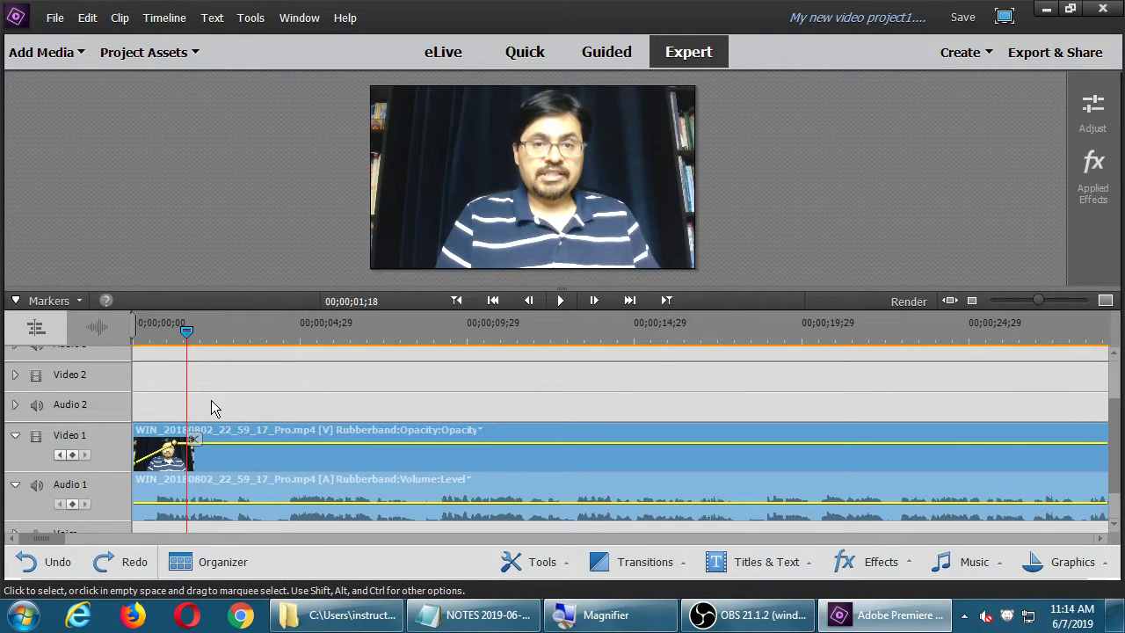
key("Home")
Replay the fade-in, zoom the timeline in, and select the Audio 1 clip at the start.
key("space")
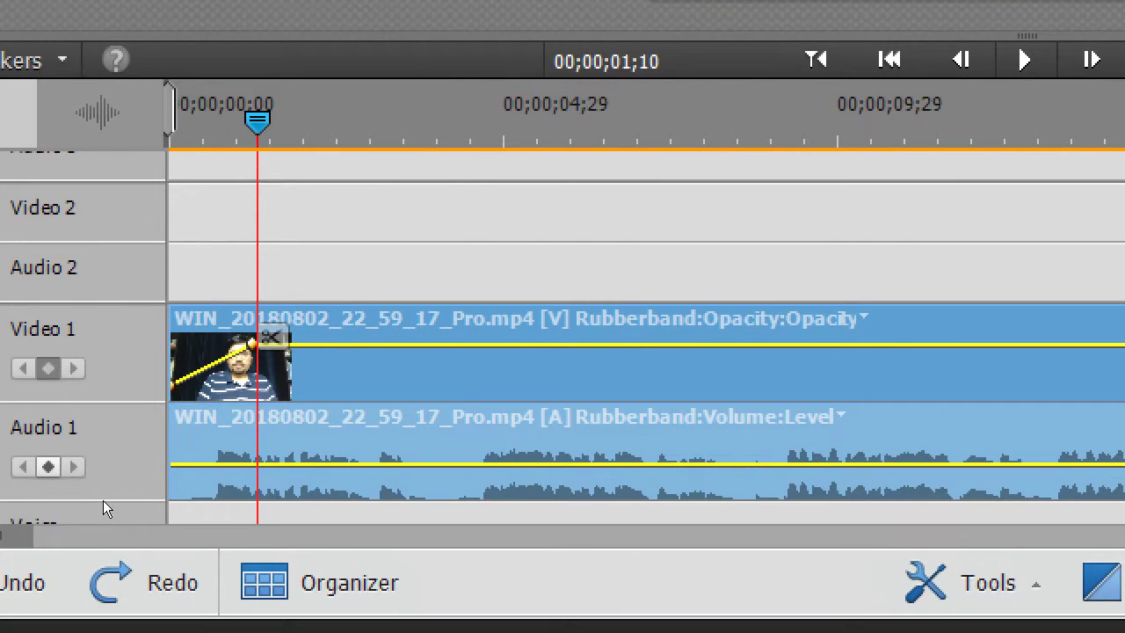
key("equal")
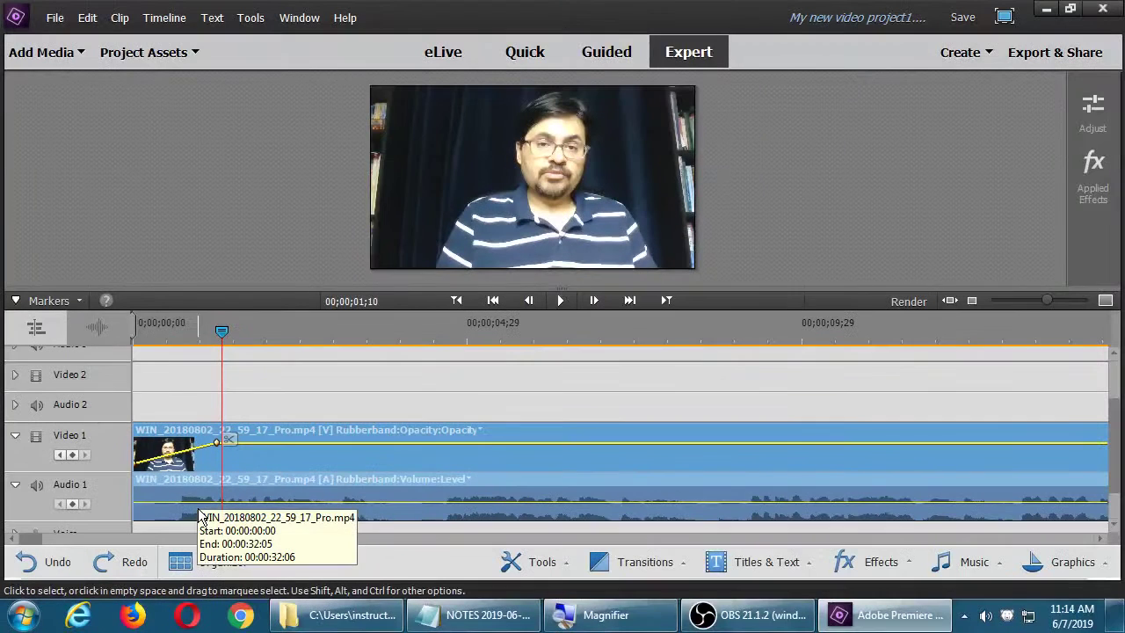
left_click(201, 516)
key("Home")
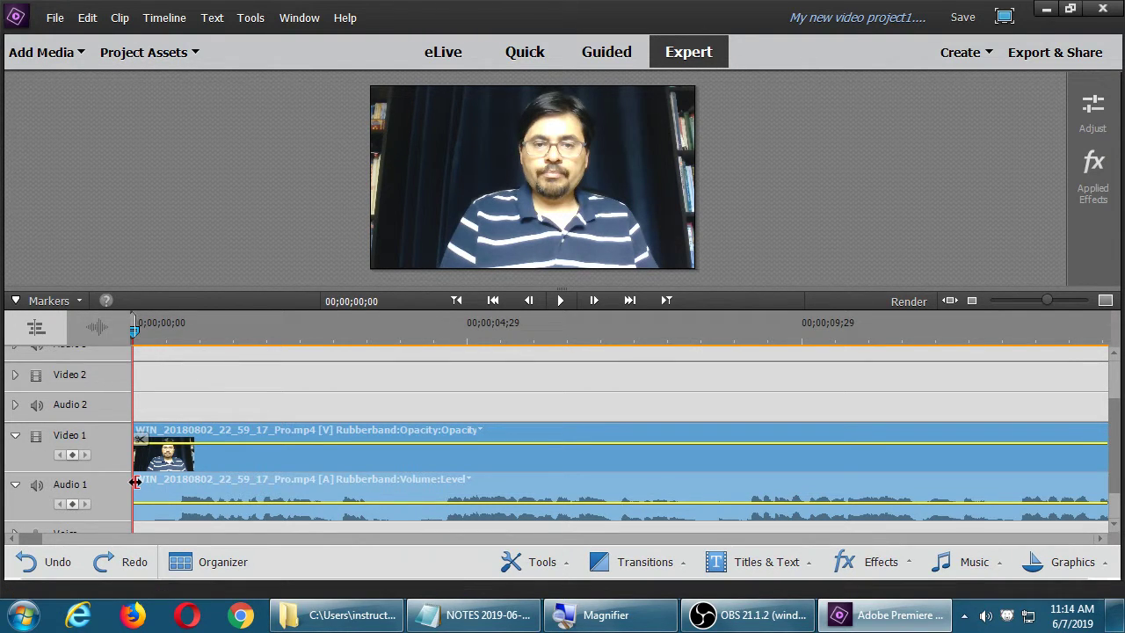
Ripple-trim the Audio 1 clip's start and scroll the timeline to around 00;00;44.
left_click_drag(135, 482, 667, 497)
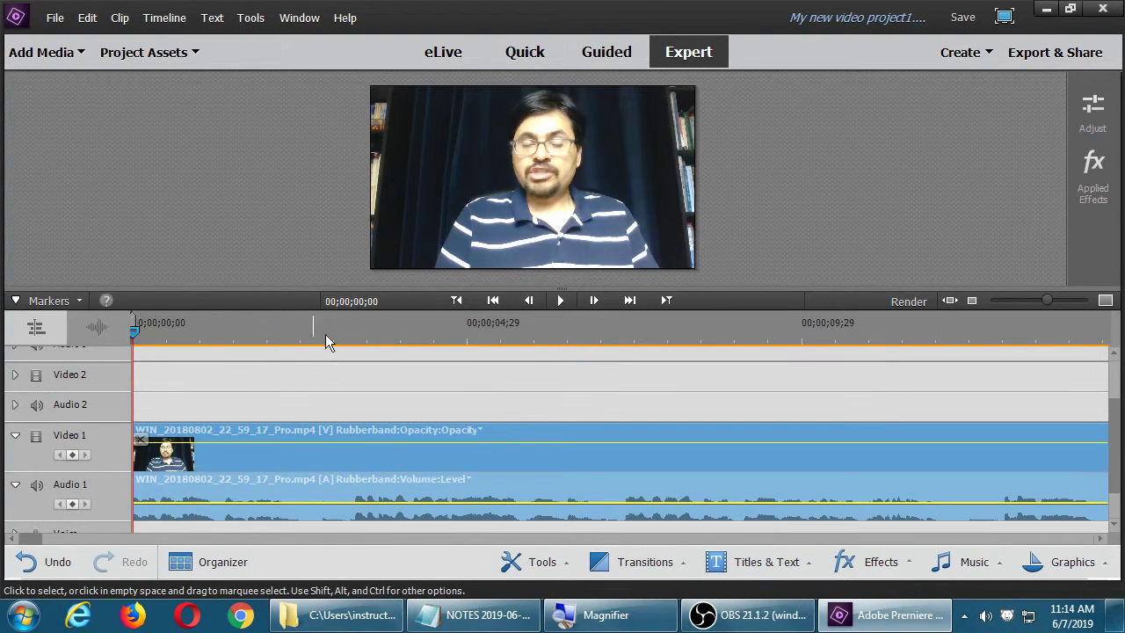
left_click(353, 535)
left_click(353, 535)
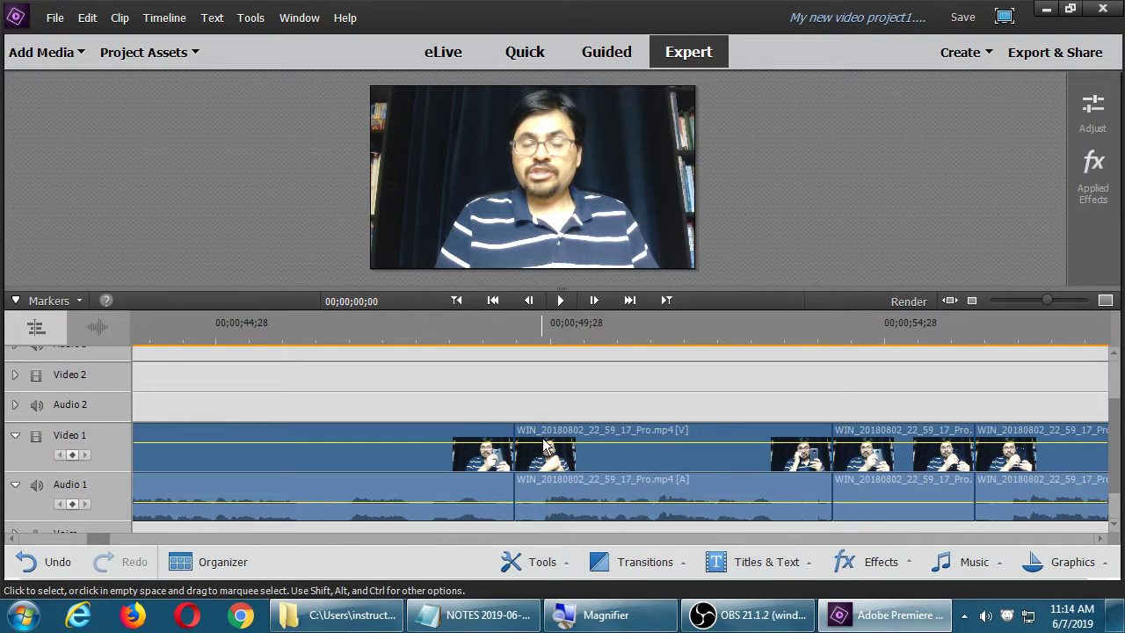
Ripple-trim 00:00:02:18 off the clip end near 00;00;49;07, undoing an accidental lengthening.
left_click_drag(467, 334, 445, 356)
key("XF86AudioMute")
left_click(510, 463)
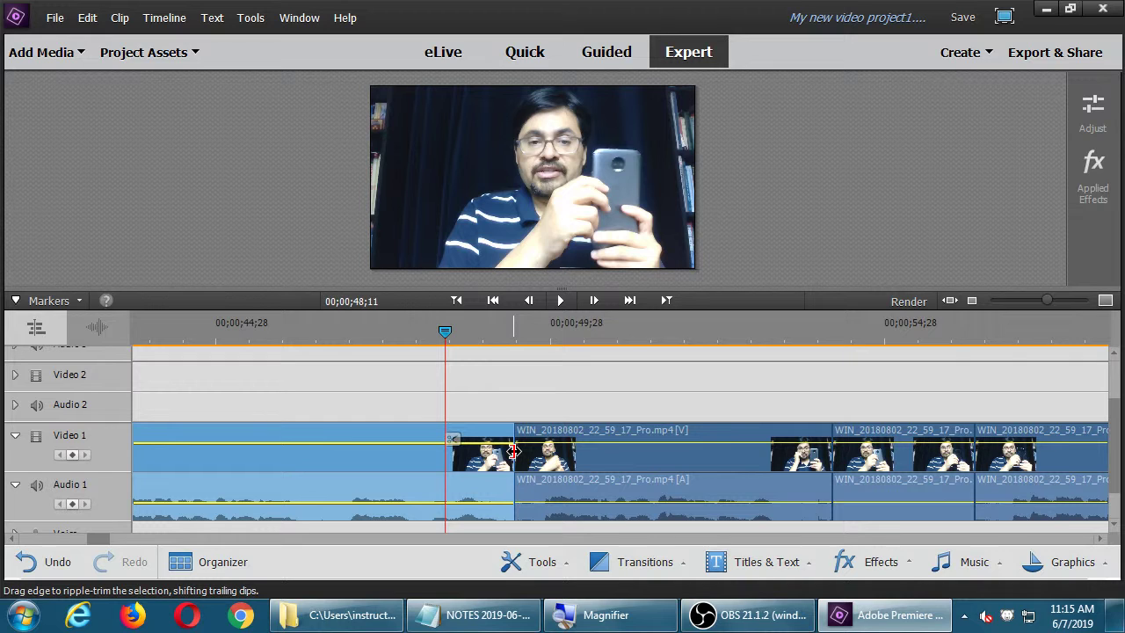
left_click_drag(512, 451, 762, 458)
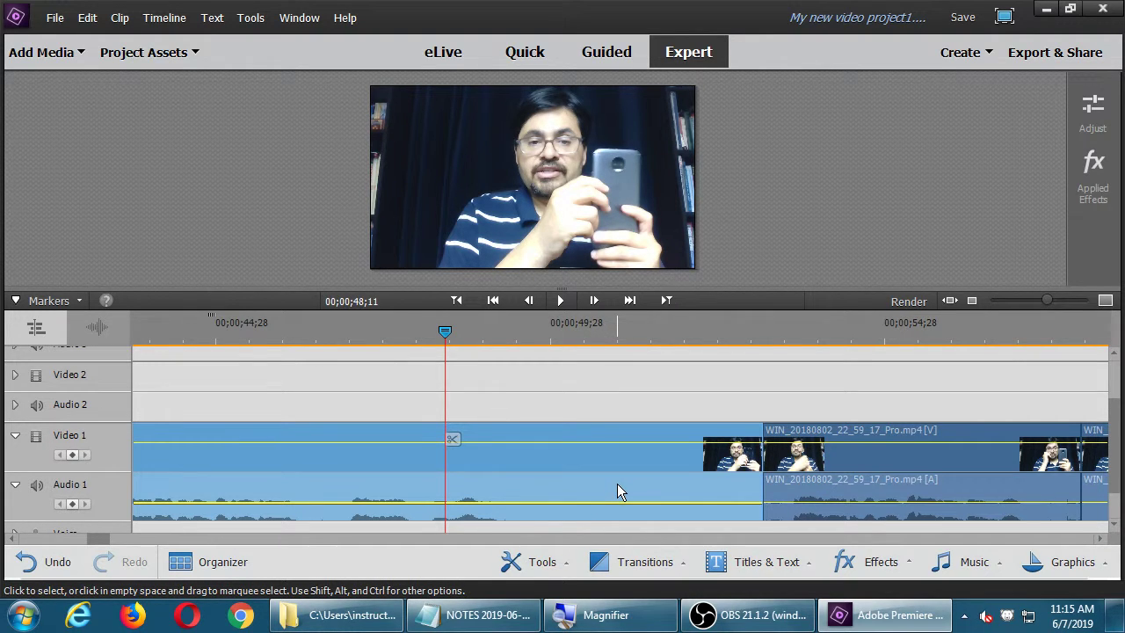
key("ctrl+z")
left_click_drag(514, 466, 330, 488)
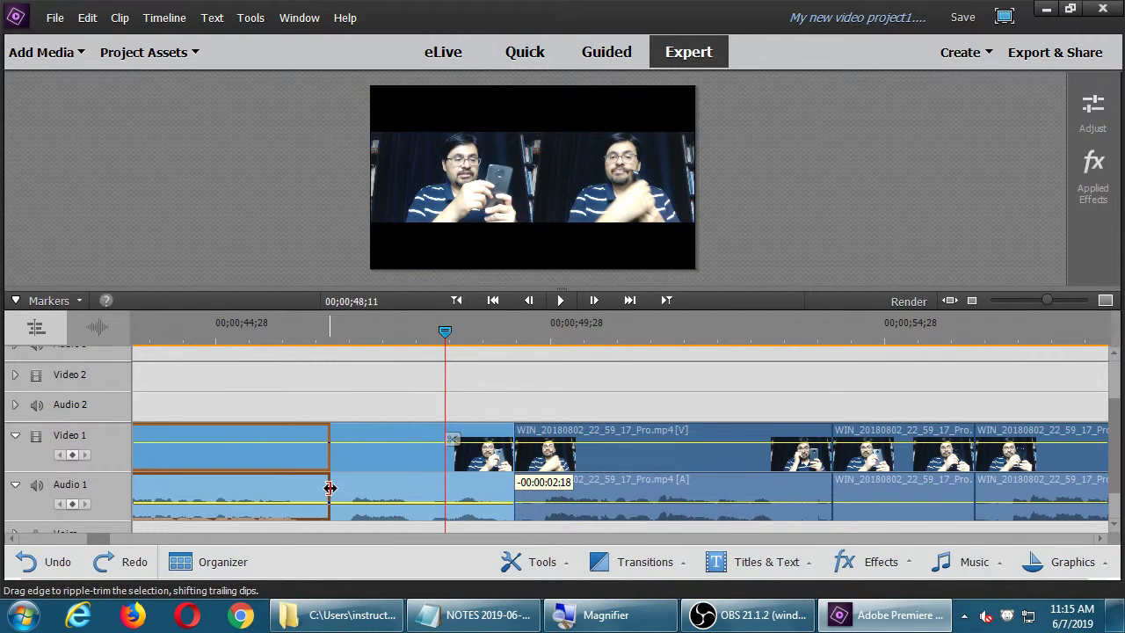
left_click_drag(329, 487, 329, 487)
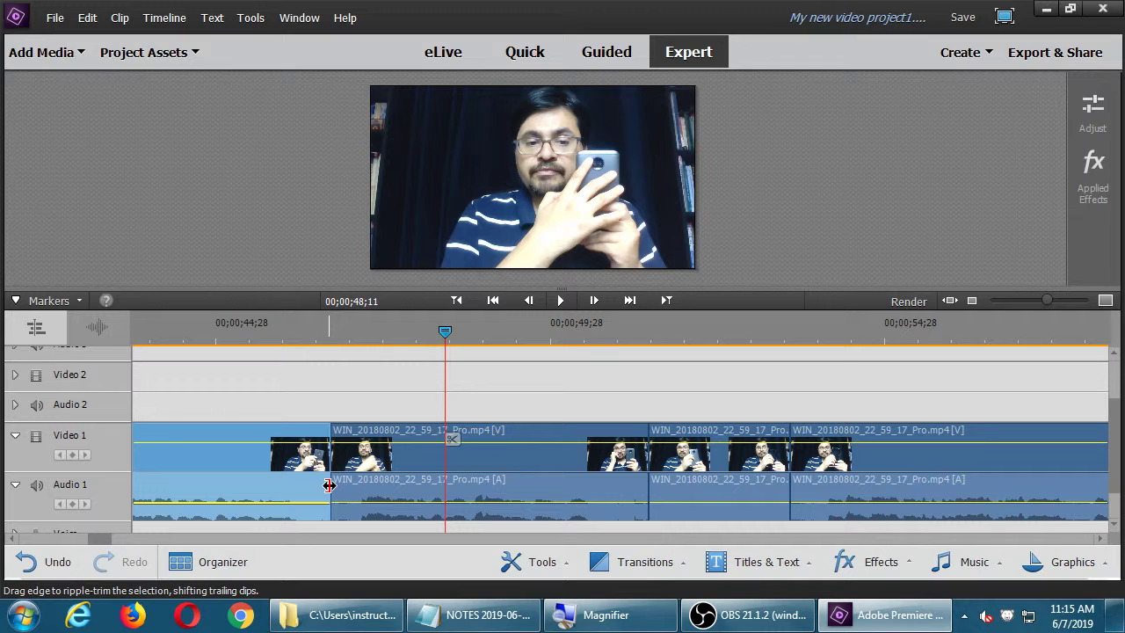
key("minus")
left_click(235, 446)
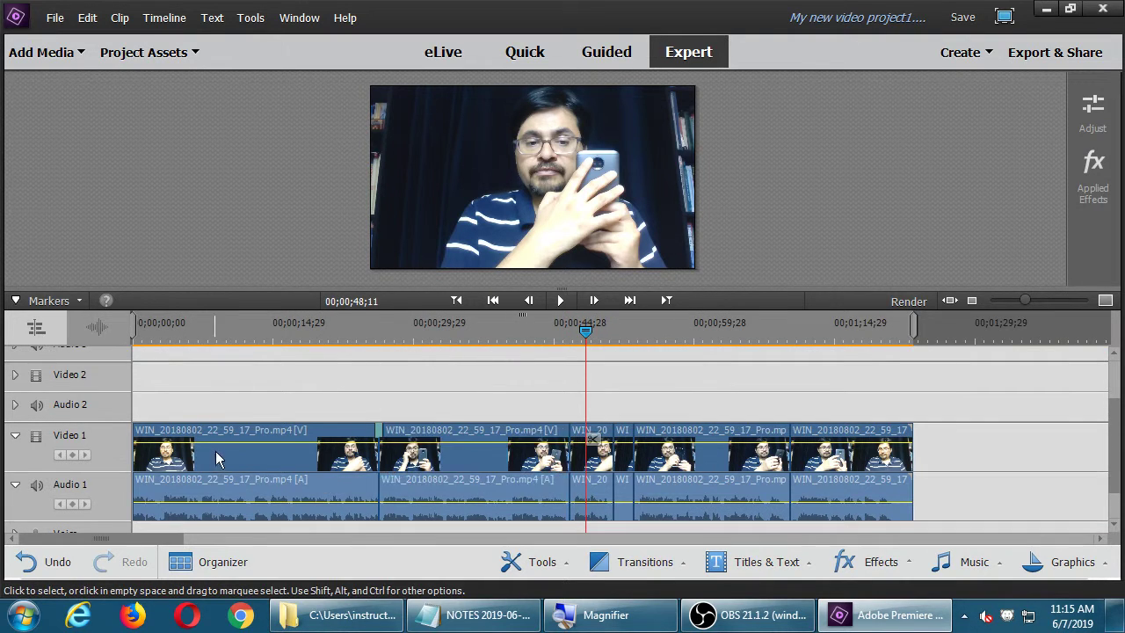
Ripple-drag the first Video 1 clip's start edge, extending it about 8 seconds.
left_click_drag(155, 488, 10, 479)
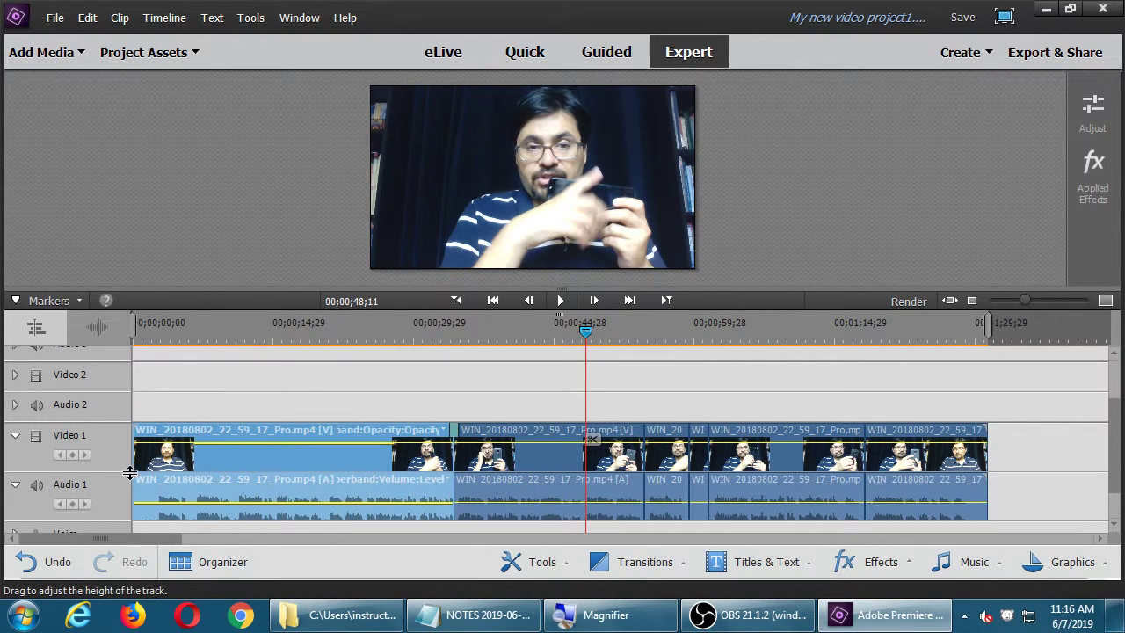
left_click_drag(137, 474, 4, 473)
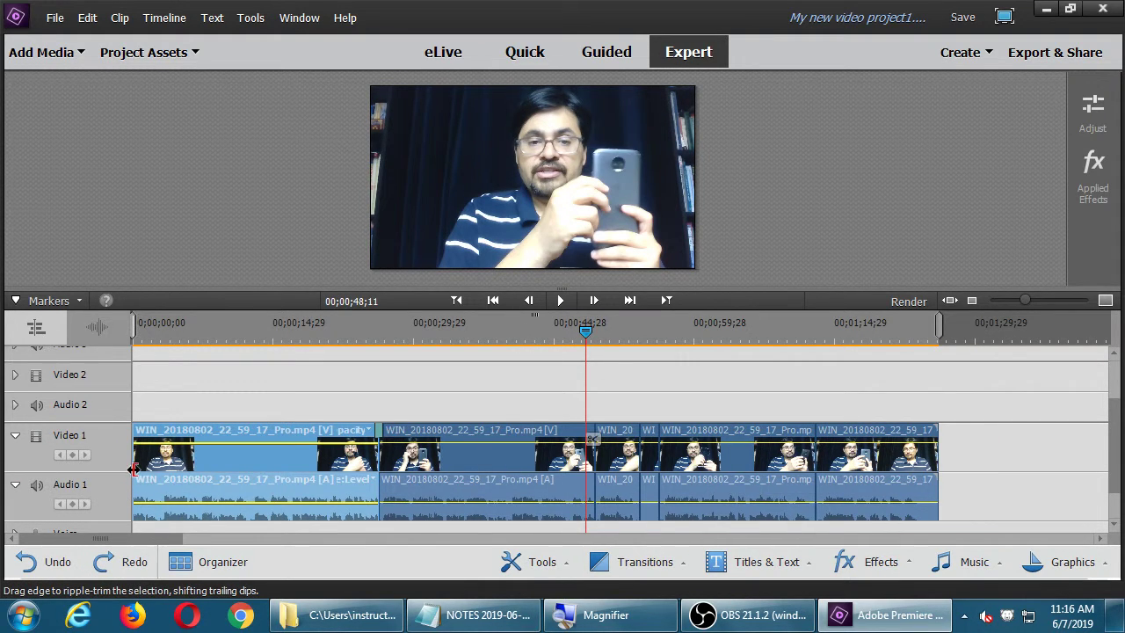
left_click_drag(134, 468, 31, 473)
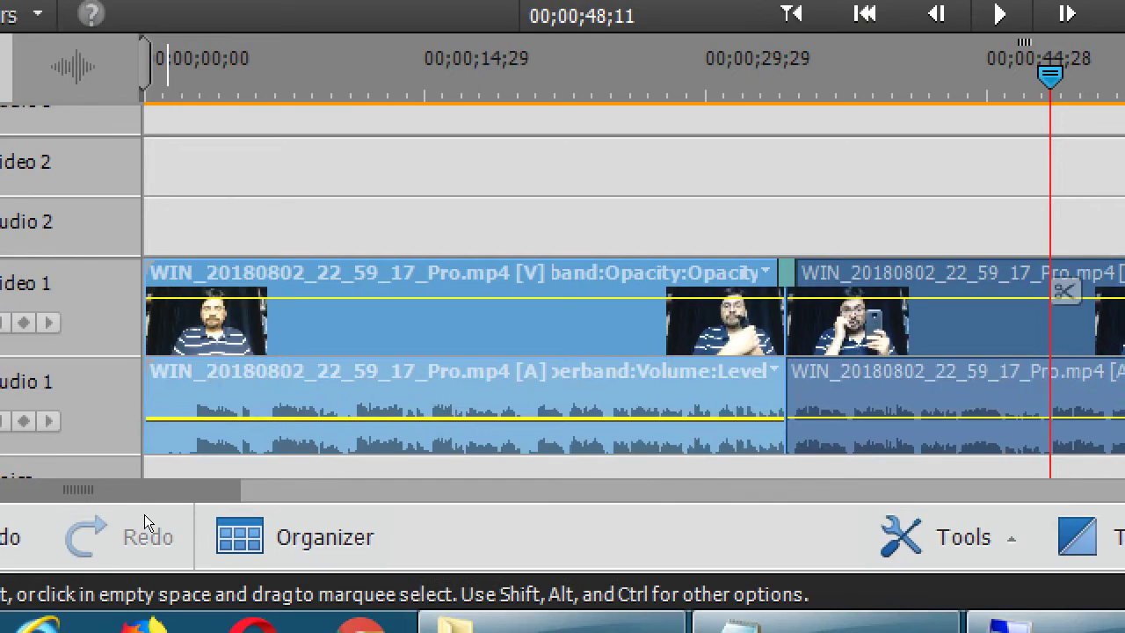
key("equal")
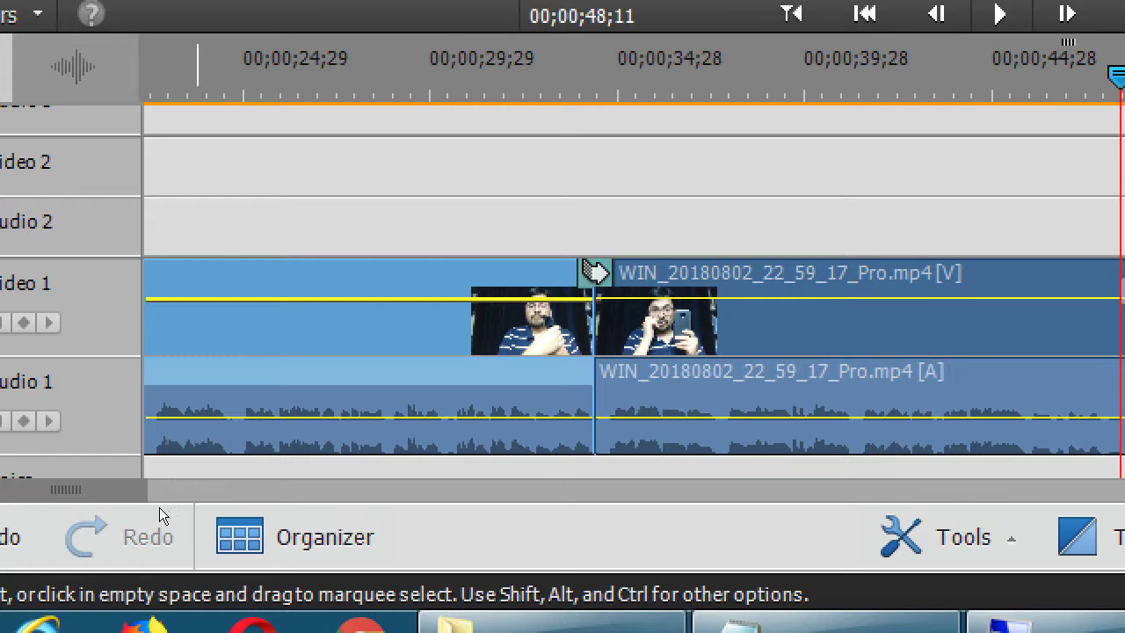
Apply Fade In Video to the first clip from its Fade context submenu.
key("Home")
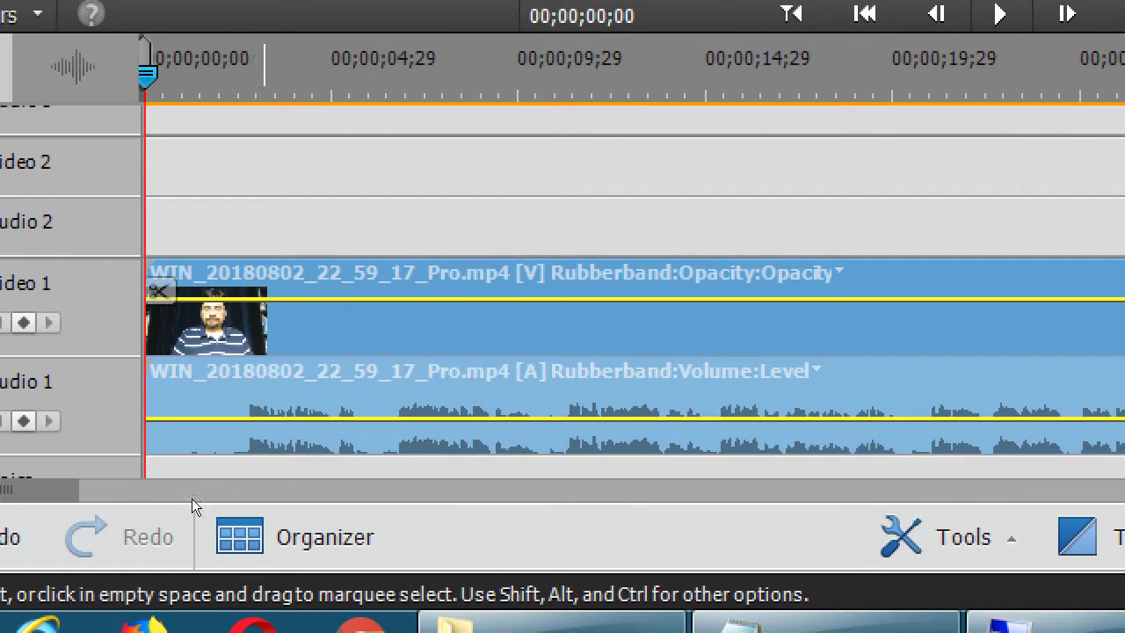
right_click(239, 343)
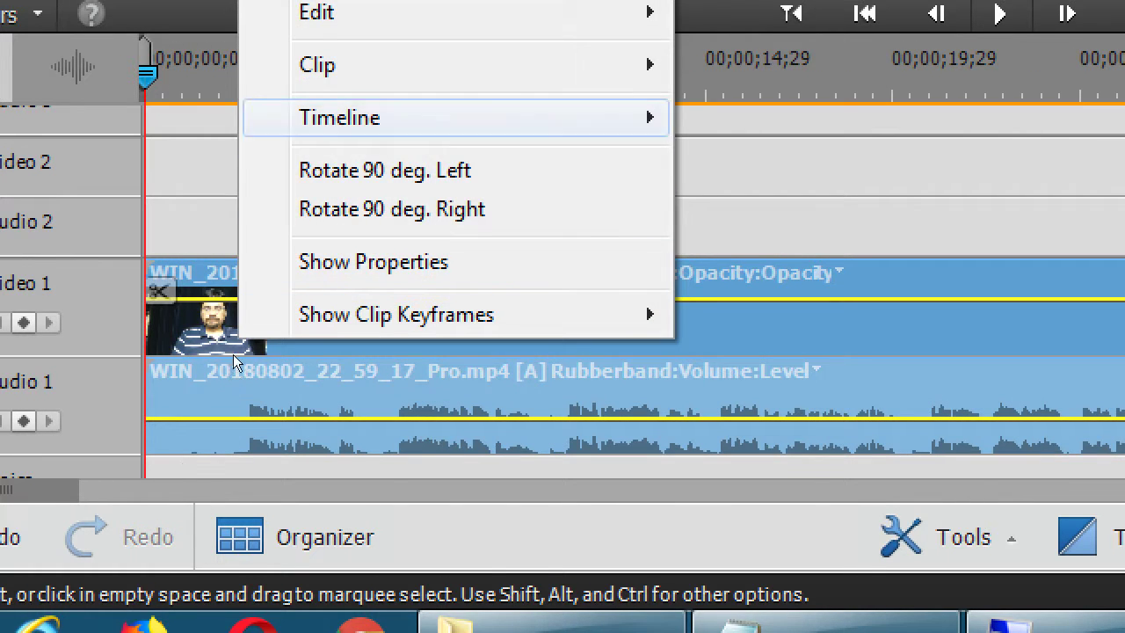
key("Up")
key("Up")
key("Right")
key("Down")
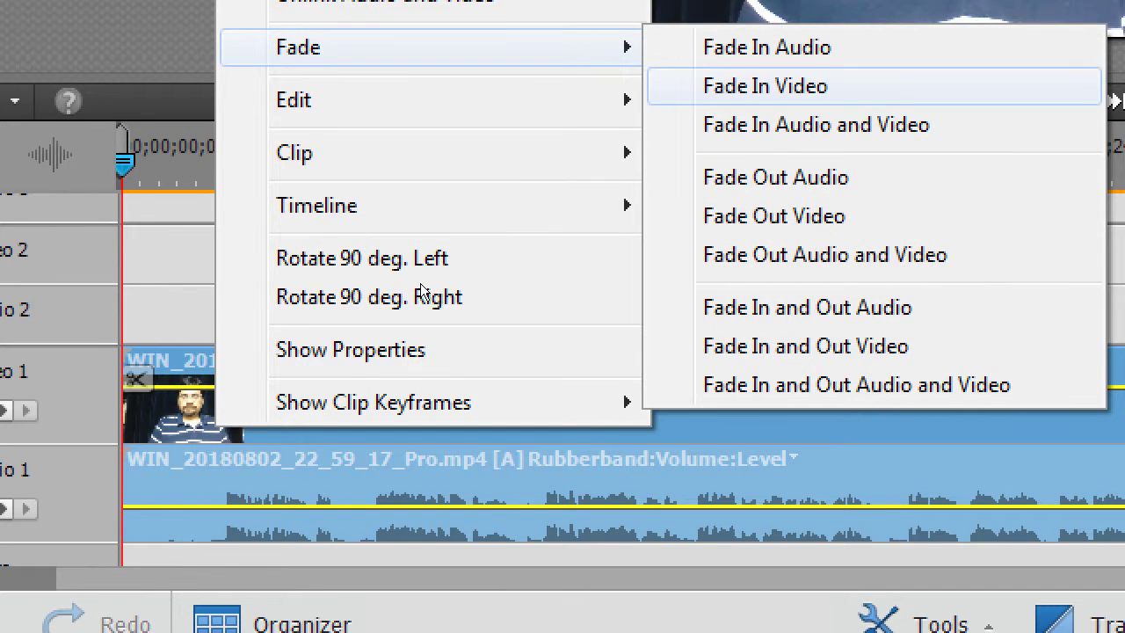
key("Return")
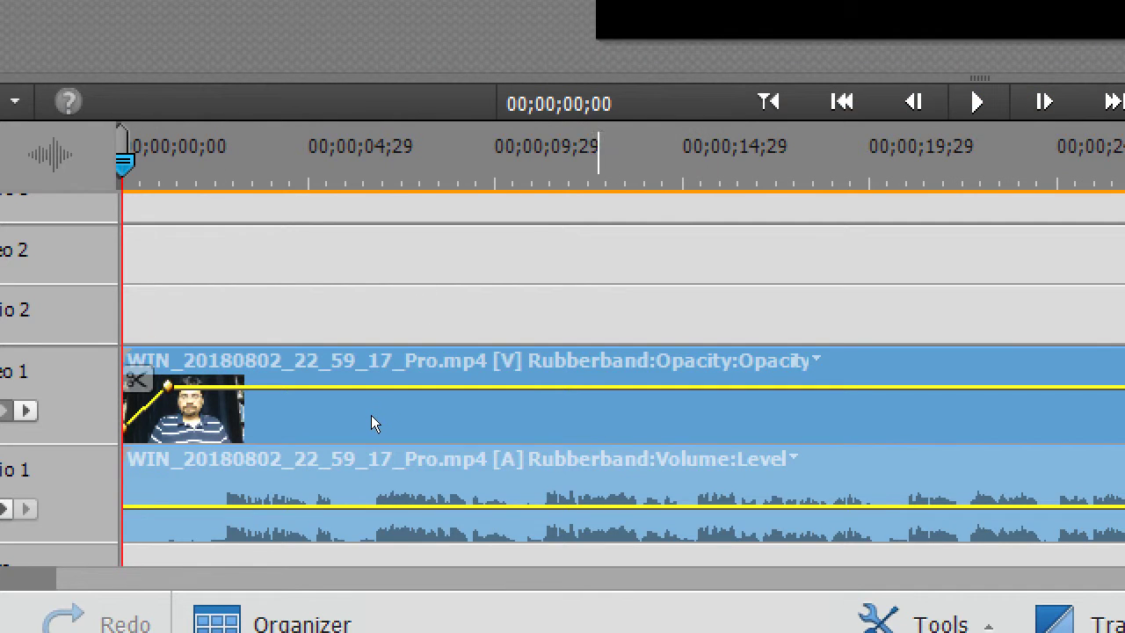
key("minus")
key("minus")
key("equal")
key("equal")
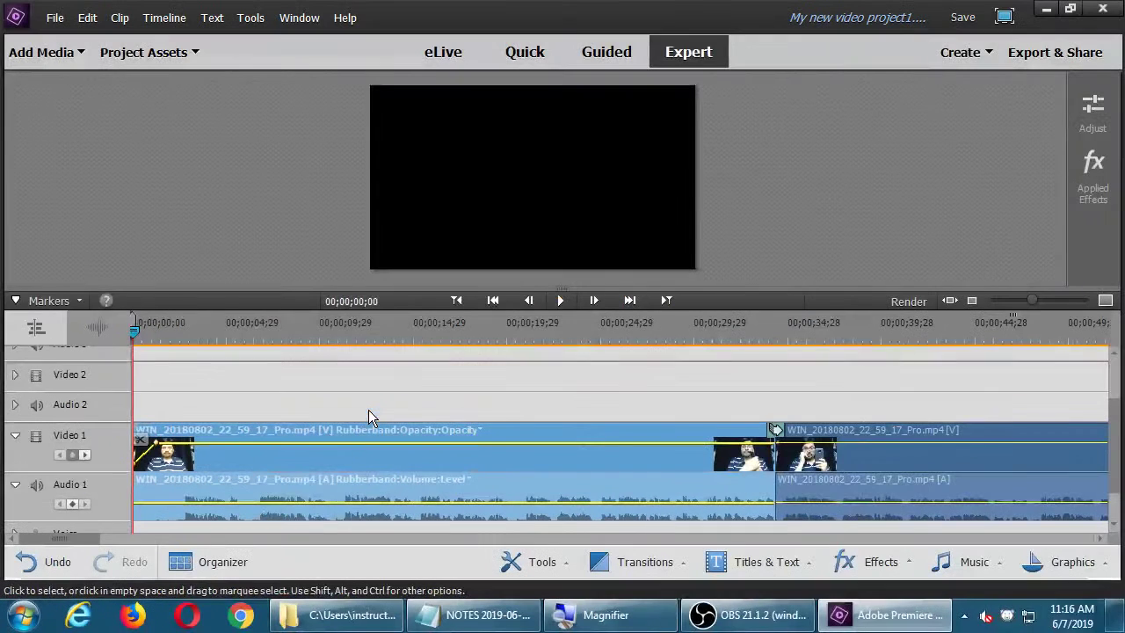
Play from the start and pause around 00;00;05;17 to check the fade from black.
key("space")
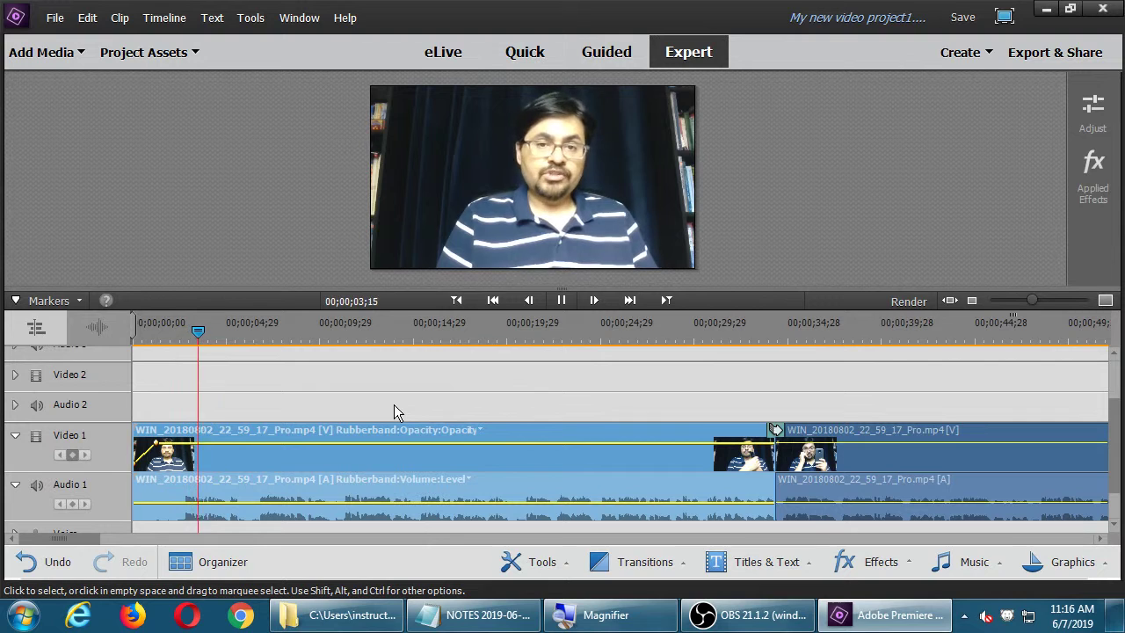
key("equal")
key("equal")
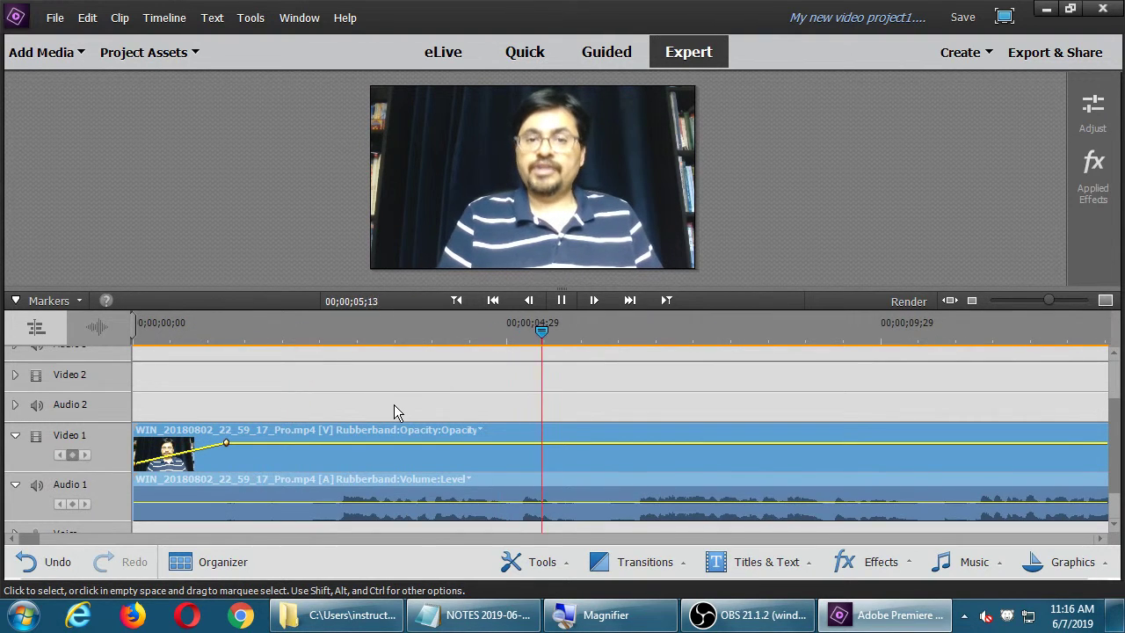
key("space")
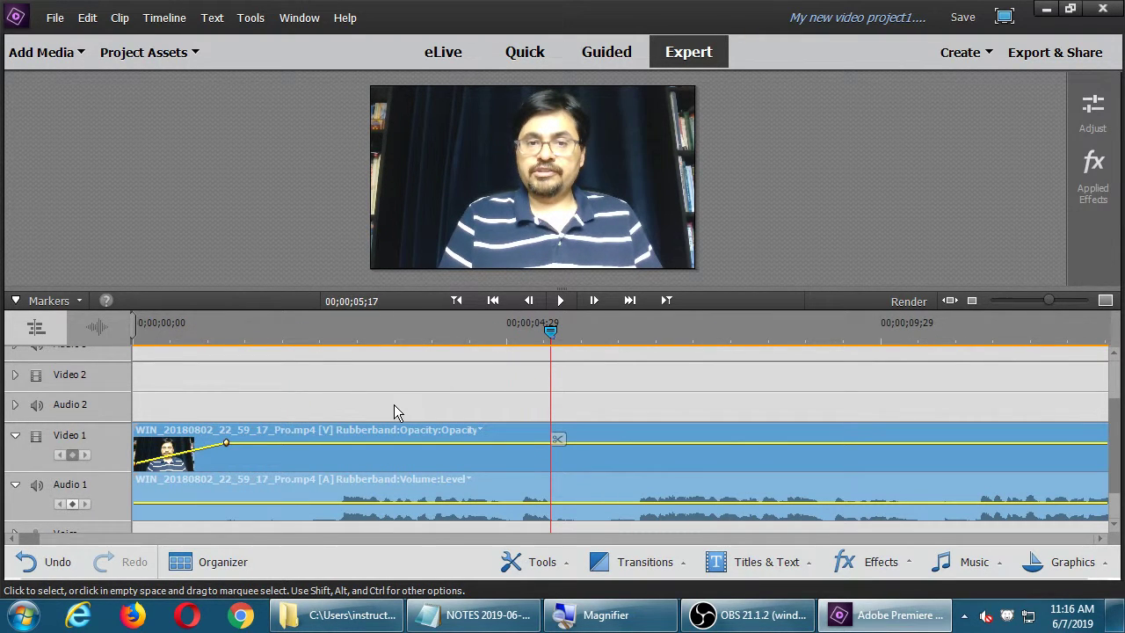